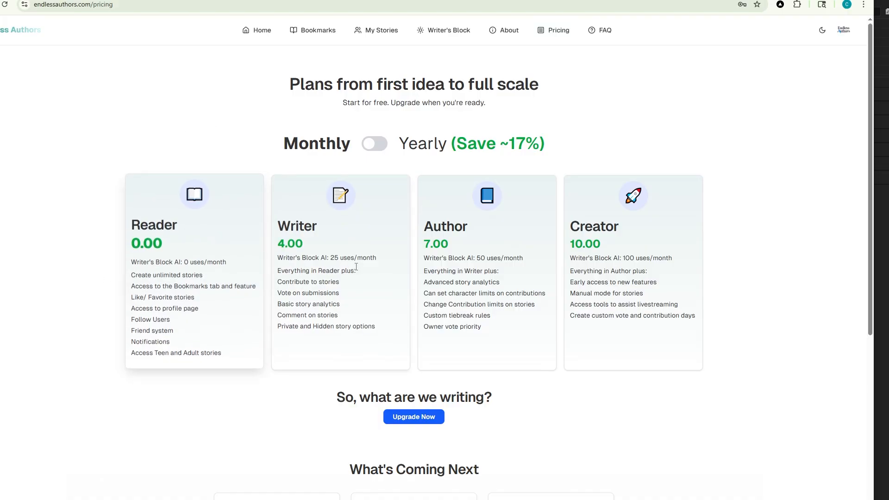
Step: Open the form for creating a new story from the My Stories page
{"action": "left_click", "coordinate": [259, 36]}
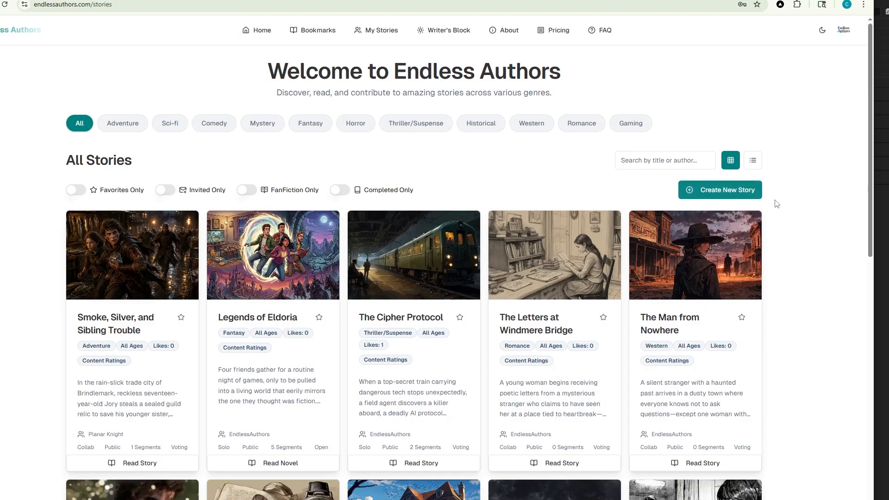
{"action": "left_click", "coordinate": [387, 39]}
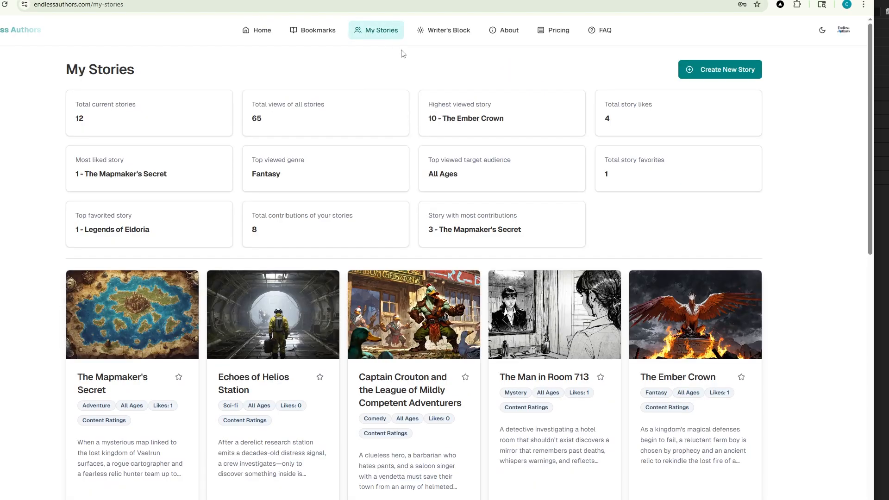
{"action": "left_click", "coordinate": [729, 75]}
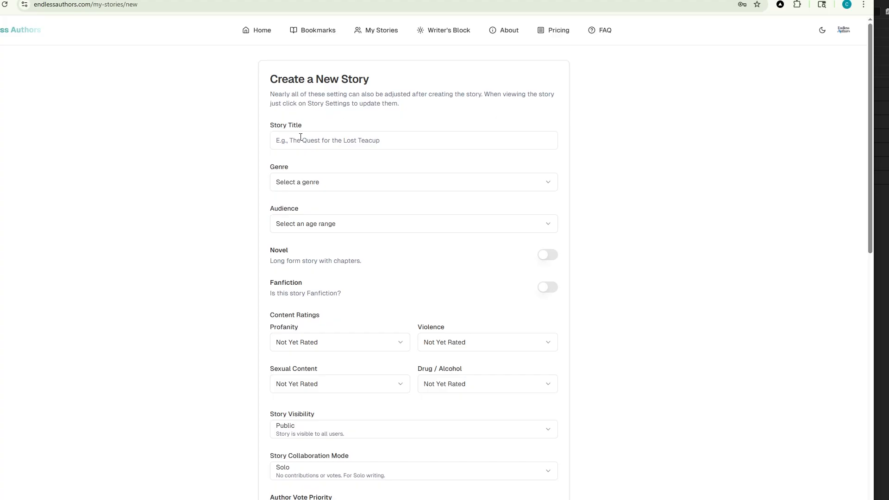
Step: Examine the Story Title field and the available Genre and Audience options for the new story
{"action": "left_click", "coordinate": [348, 141]}
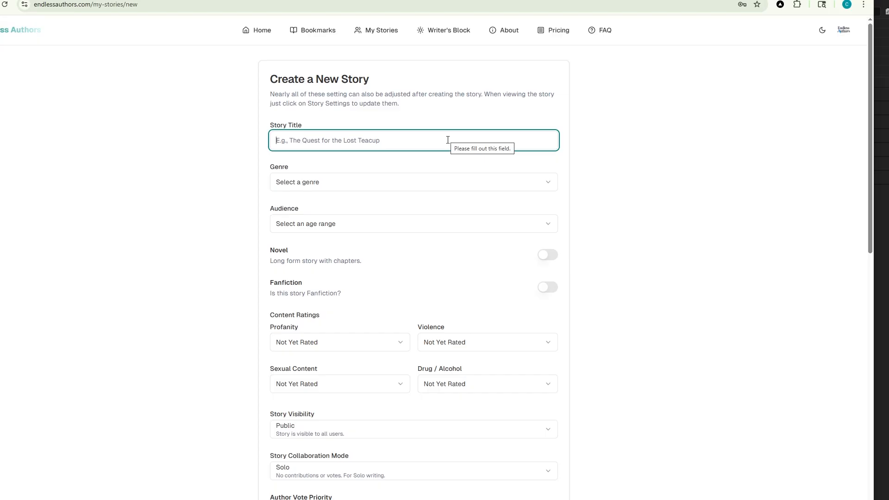
{"action": "left_click", "coordinate": [315, 185]}
{"action": "left_click", "coordinate": [315, 186]}
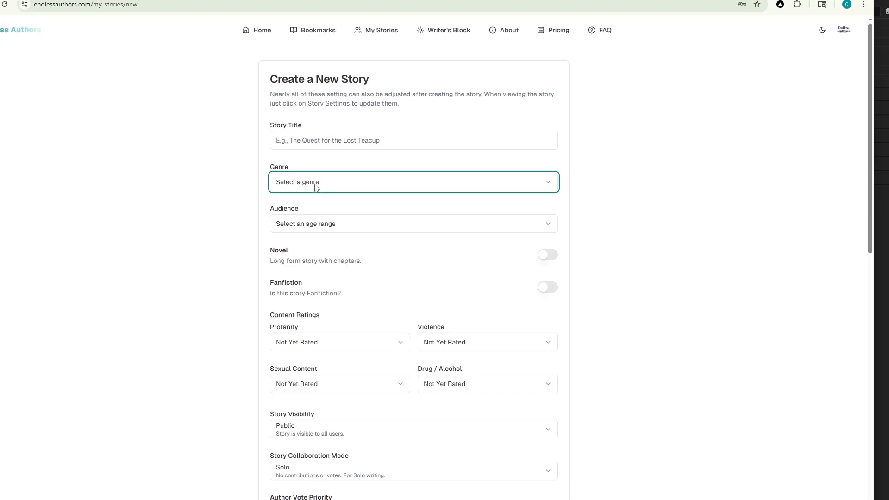
{"action": "left_click", "coordinate": [315, 186]}
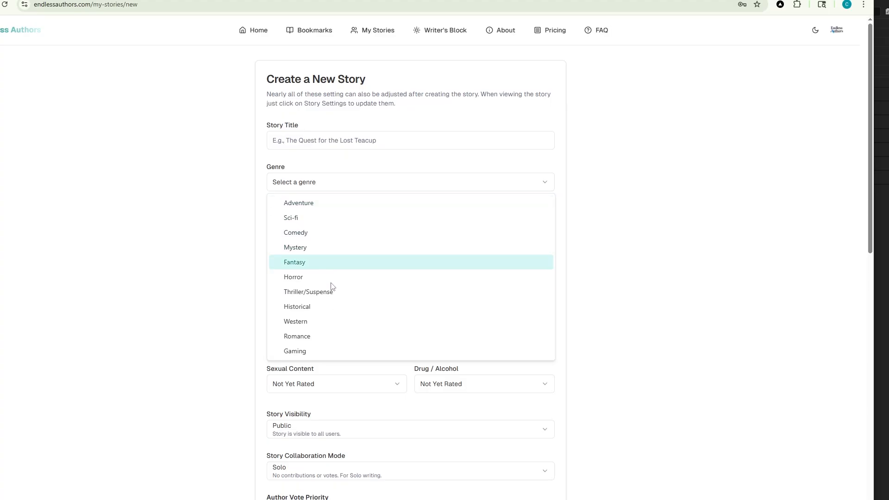
{"action": "left_click", "coordinate": [360, 184]}
{"action": "scroll", "coordinate": [611, 180], "scroll_direction": "down", "scroll_amount": 1}
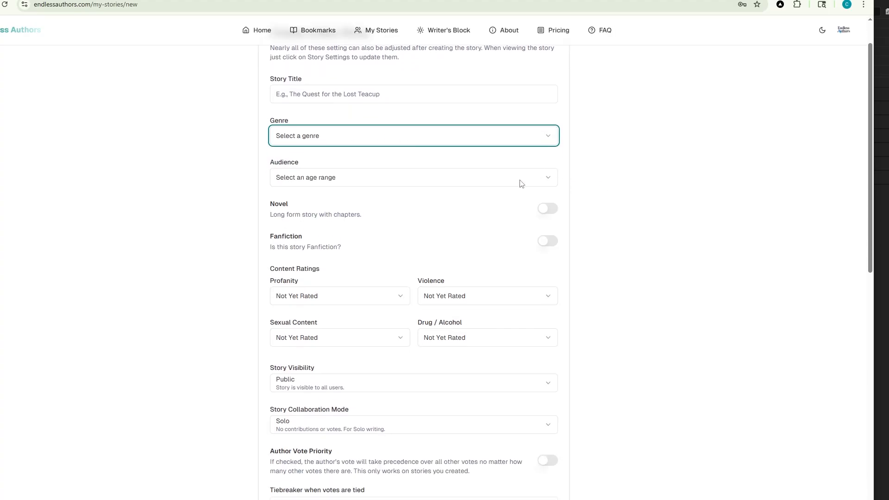
{"action": "left_click", "coordinate": [516, 182]}
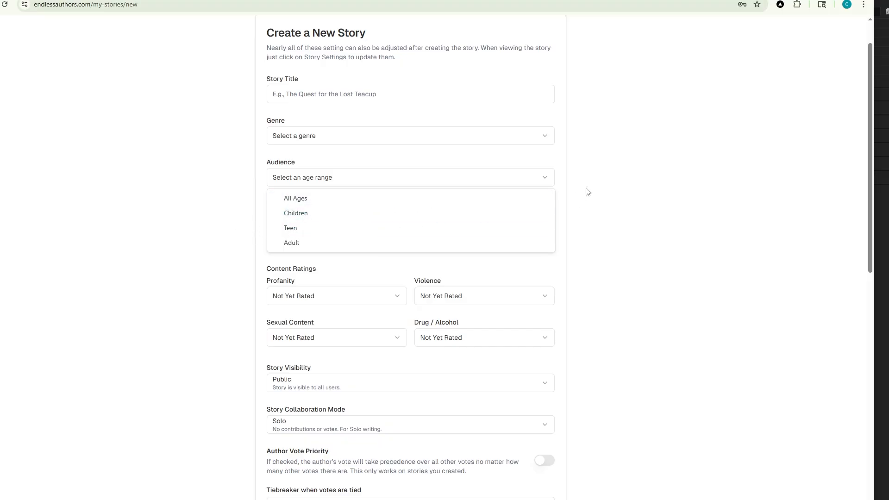
{"action": "left_click", "coordinate": [597, 191]}
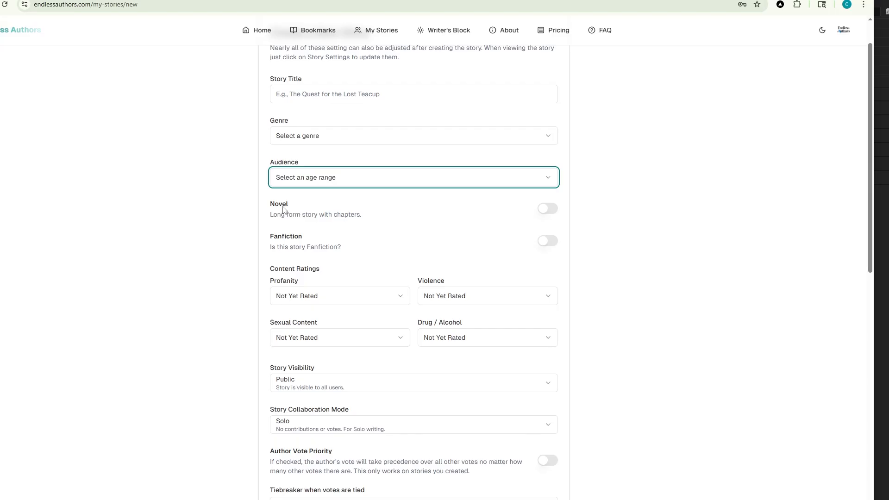
Step: Switch the Novel and Fanfiction options on and back off
{"action": "left_click", "coordinate": [542, 212]}
{"action": "left_click", "coordinate": [552, 212]}
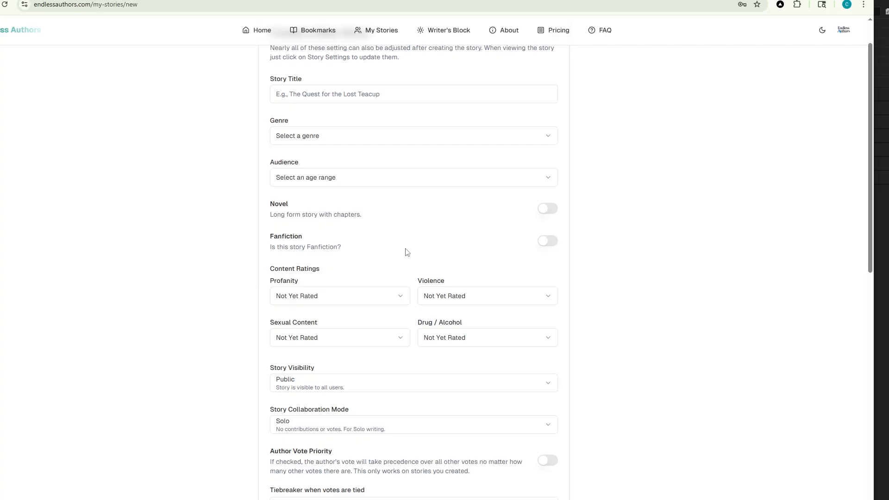
{"action": "left_click", "coordinate": [548, 240]}
{"action": "left_click", "coordinate": [547, 241]}
Step: Set the content ratings to Mild profanity, None for violence and sexual content, and Moderate drug/alcohol
{"action": "scroll", "coordinate": [444, 215], "scroll_direction": "down", "scroll_amount": 2}
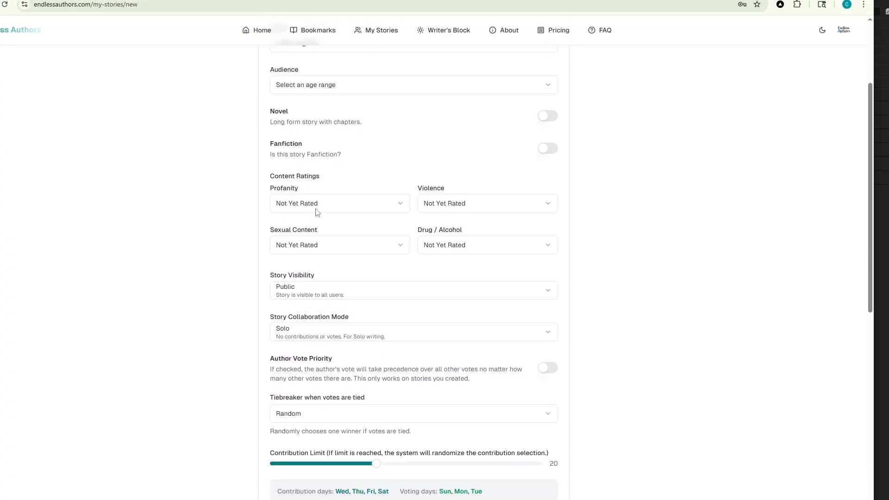
{"action": "left_click", "coordinate": [401, 208]}
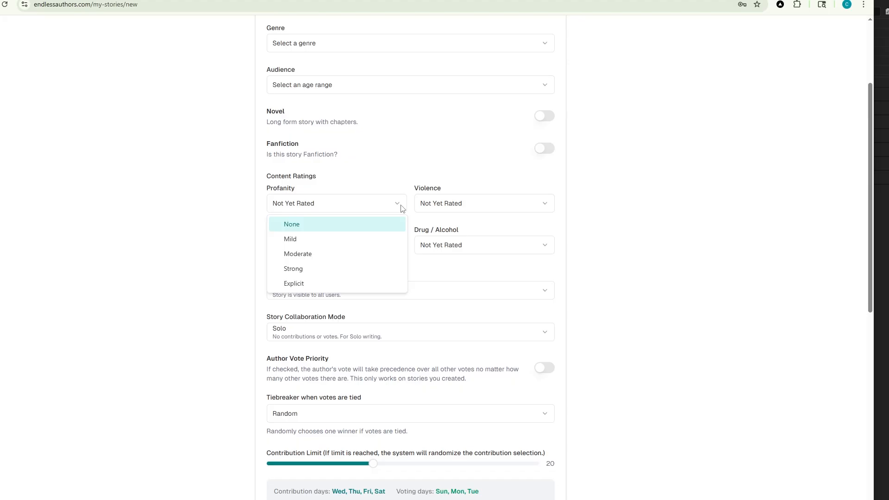
{"action": "left_click", "coordinate": [322, 244]}
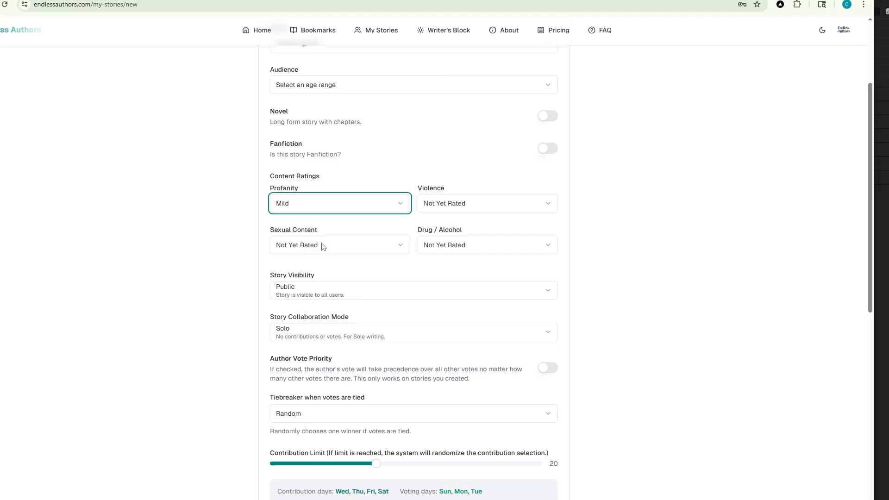
{"action": "left_click", "coordinate": [448, 209]}
{"action": "left_click", "coordinate": [452, 225]}
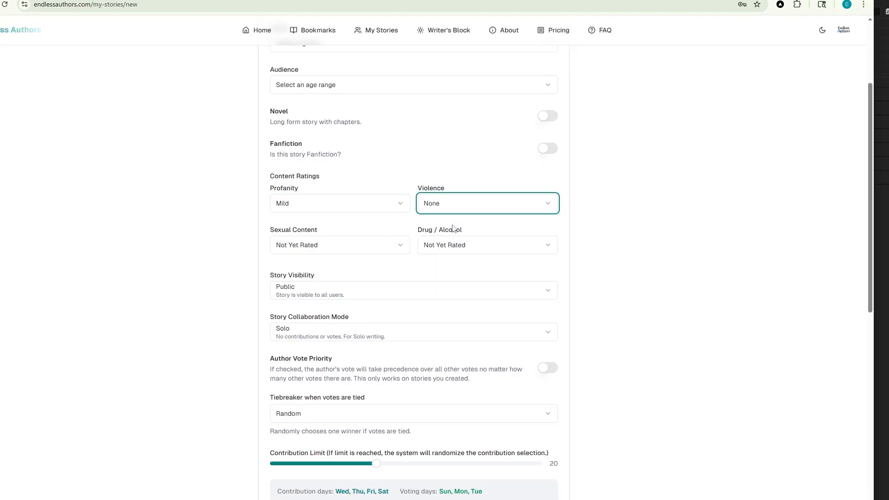
{"action": "left_click", "coordinate": [386, 249]}
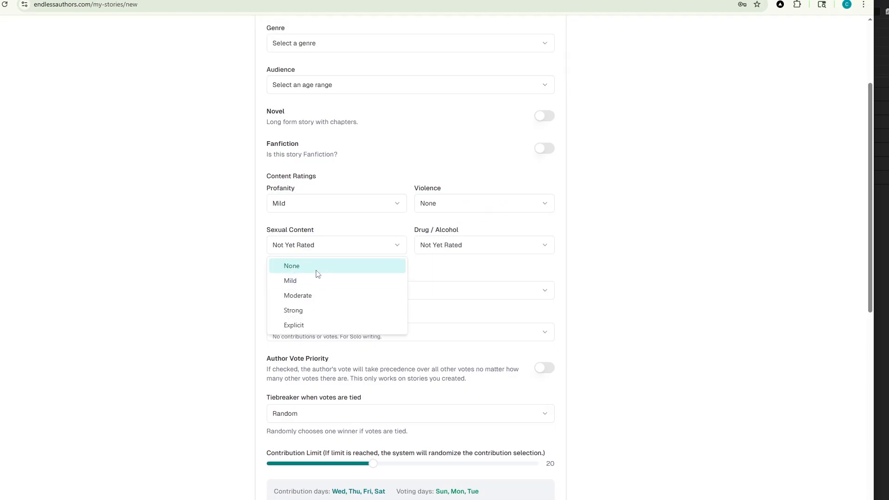
{"action": "left_click", "coordinate": [315, 269]}
{"action": "left_click", "coordinate": [473, 249]}
{"action": "left_click", "coordinate": [459, 295]}
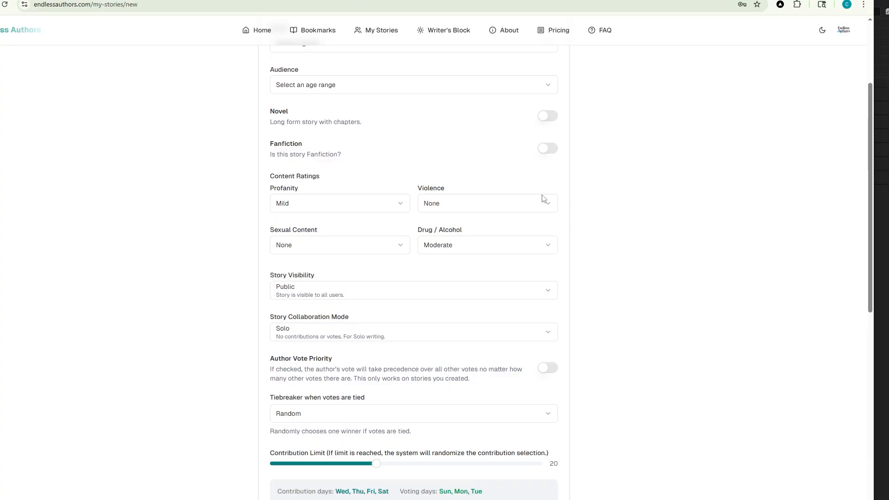
Step: Examine the Public, Private and Hidden options for Story Visibility
{"action": "scroll", "coordinate": [548, 182], "scroll_direction": "down", "scroll_amount": 1}
{"action": "scroll", "coordinate": [548, 182], "scroll_direction": "down", "scroll_amount": 1}
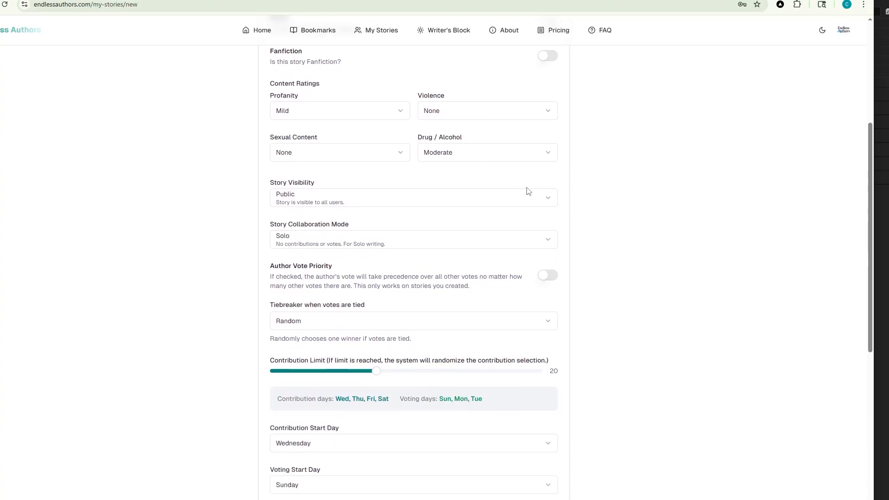
{"action": "left_click", "coordinate": [291, 201]}
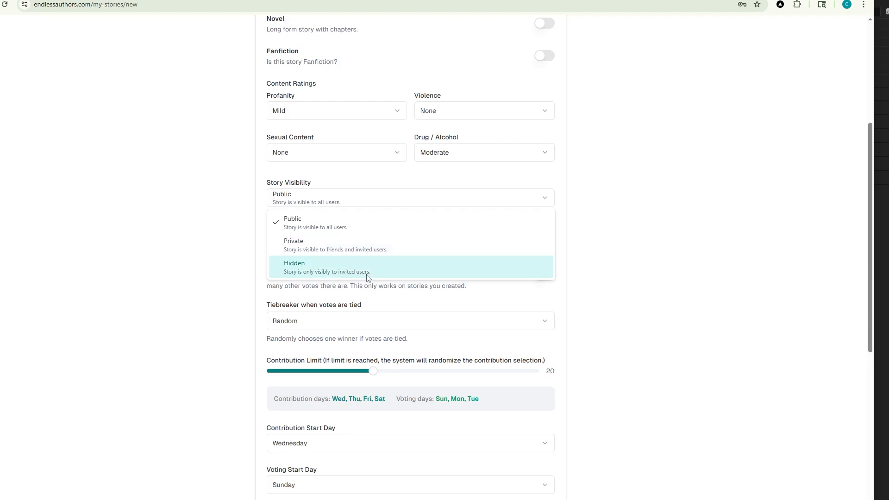
{"action": "left_click", "coordinate": [565, 200]}
Step: Set the story collaboration mode to Collab and review the Manual mode option
{"action": "scroll", "coordinate": [564, 200], "scroll_direction": "down", "scroll_amount": 1}
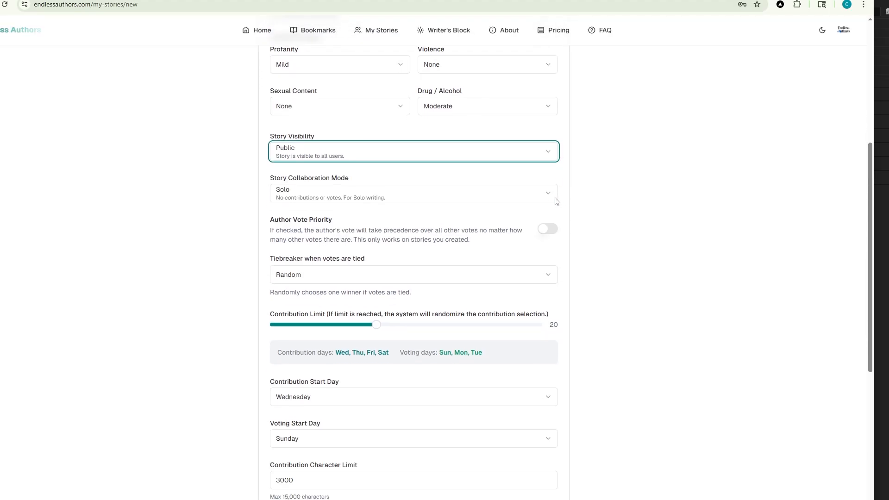
{"action": "left_click", "coordinate": [306, 200]}
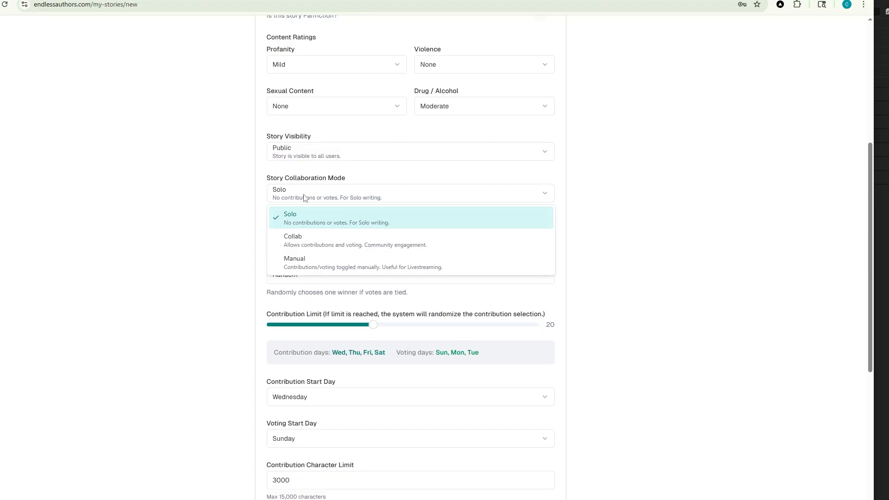
{"action": "left_click", "coordinate": [404, 240]}
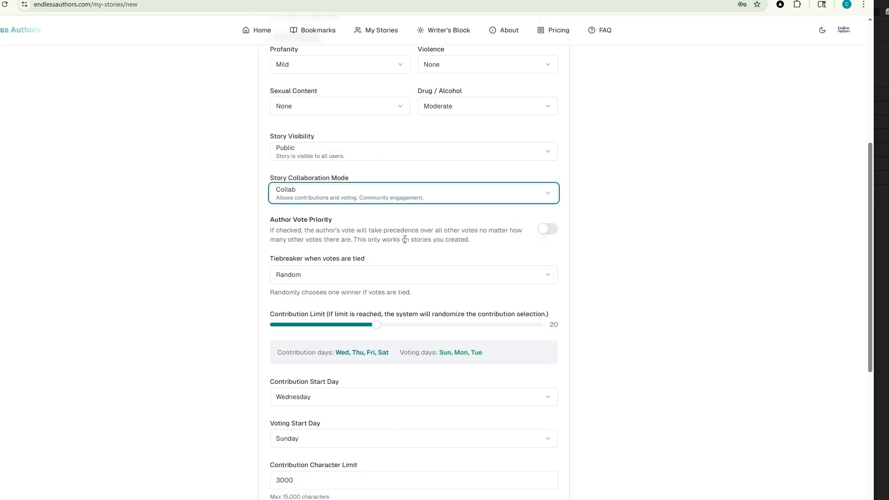
{"action": "left_click", "coordinate": [405, 202]}
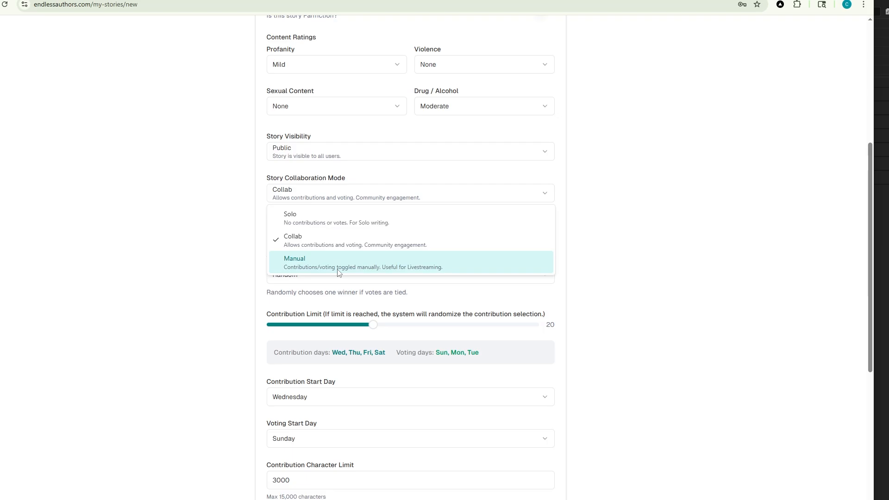
{"action": "left_click", "coordinate": [611, 231]}
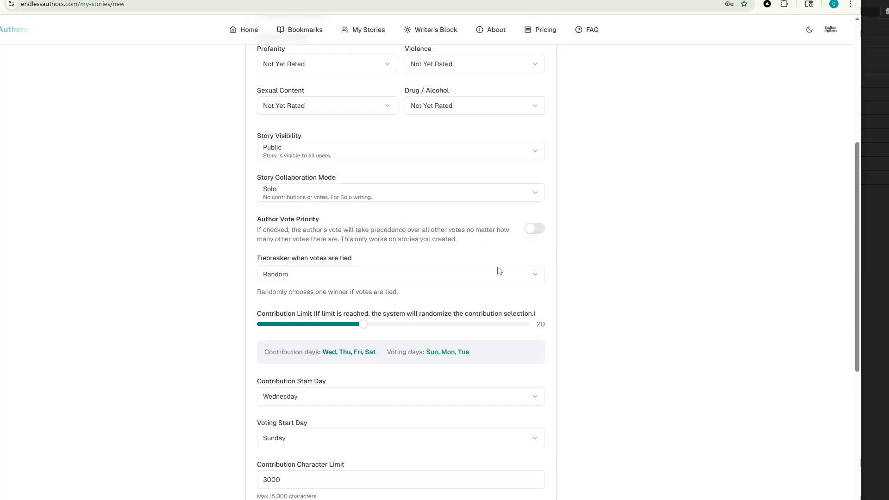
Step: Review the options for breaking tied votes, and raise the contribution limit to 50 before returning it to 20
{"action": "left_click", "coordinate": [304, 277]}
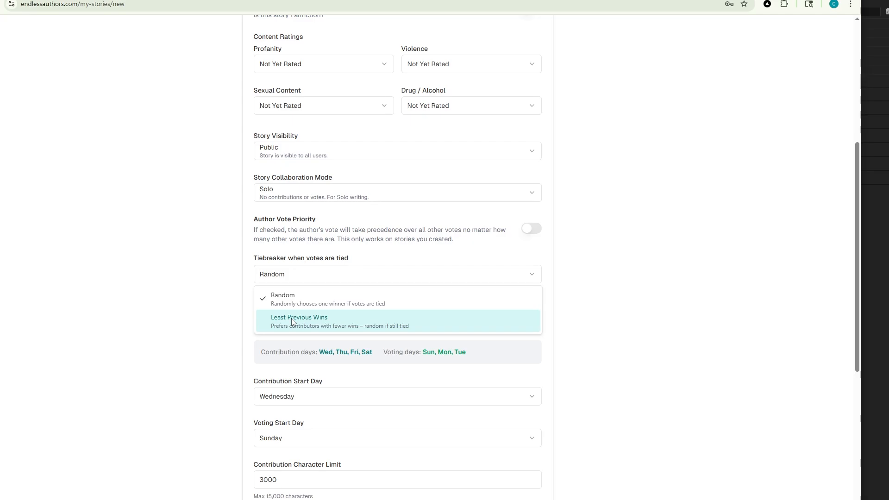
{"action": "left_click", "coordinate": [510, 281]}
{"action": "scroll", "coordinate": [345, 305], "scroll_direction": "down", "scroll_amount": 1}
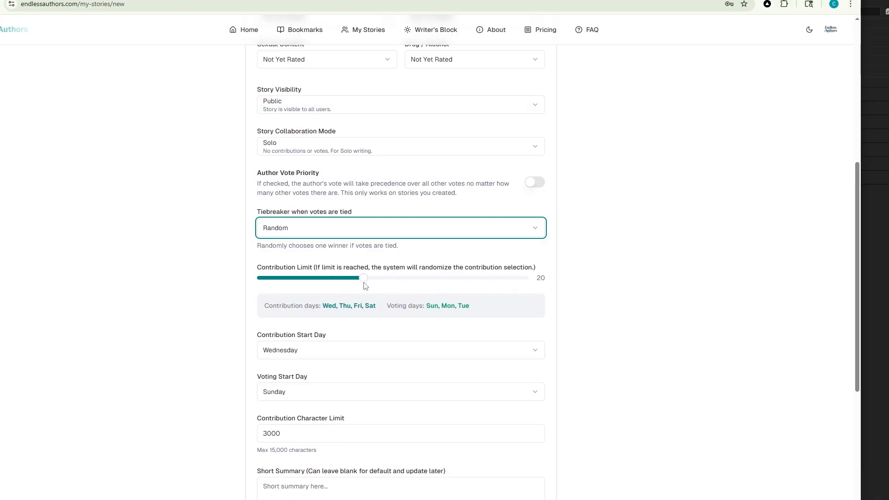
{"action": "mouse_move", "coordinate": [364, 279]}
{"action": "left_mouse_down"}
{"action": "mouse_move", "coordinate": [532, 279]}
{"action": "mouse_move", "coordinate": [364, 283]}
{"action": "left_mouse_up"}
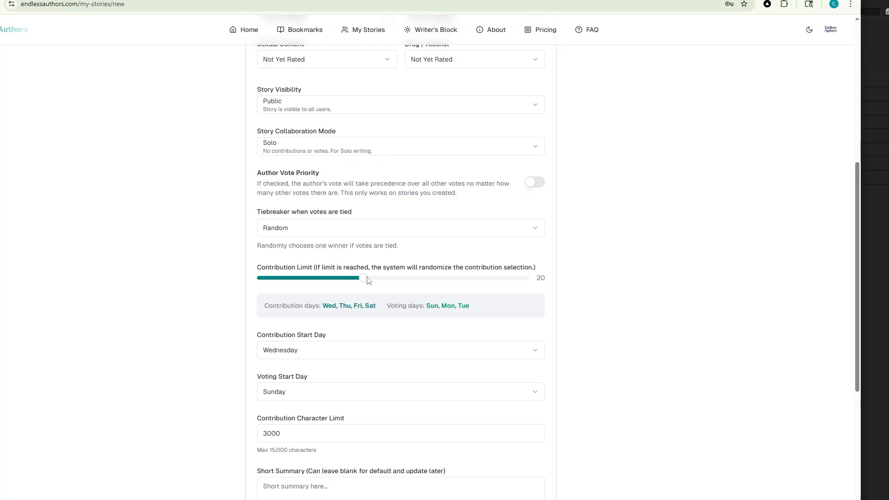
{"action": "left_click_drag", "start_coordinate": [368, 278], "coordinate": [576, 282]}
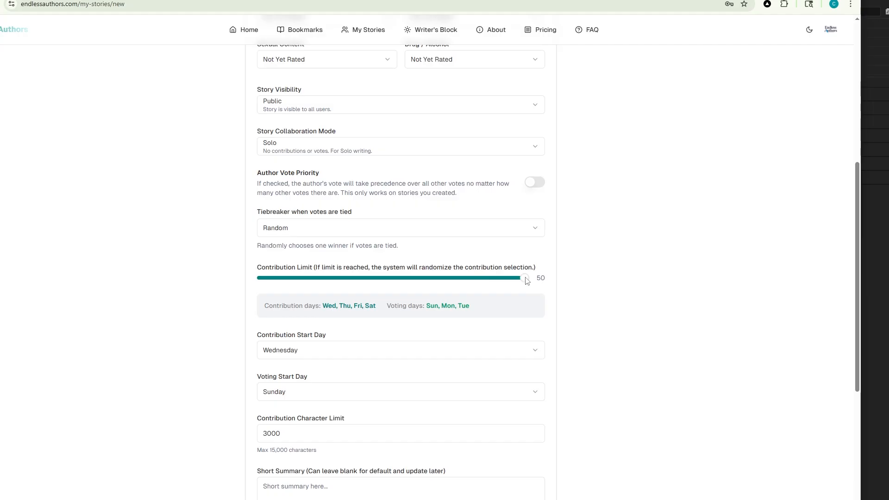
{"action": "left_click_drag", "start_coordinate": [525, 280], "coordinate": [364, 278]}
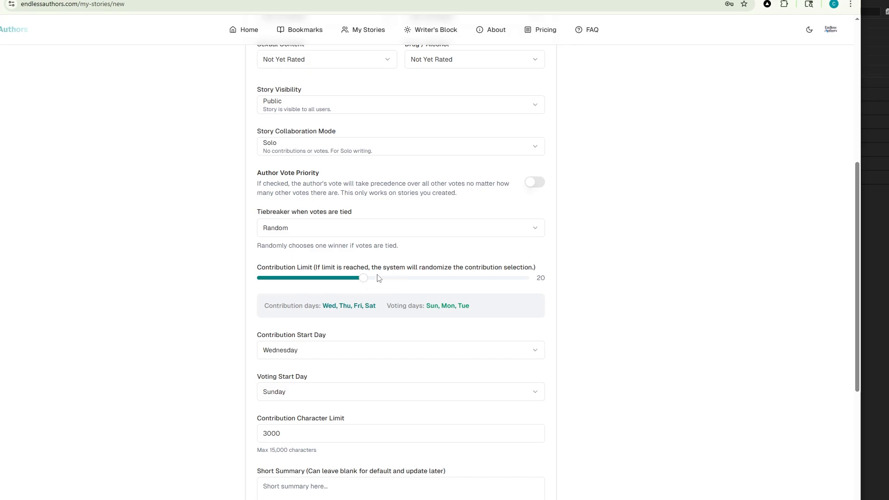
Step: Examine the contribution and voting days and the available Contribution Start Day options
{"action": "scroll", "coordinate": [579, 211], "scroll_direction": "down", "scroll_amount": 2}
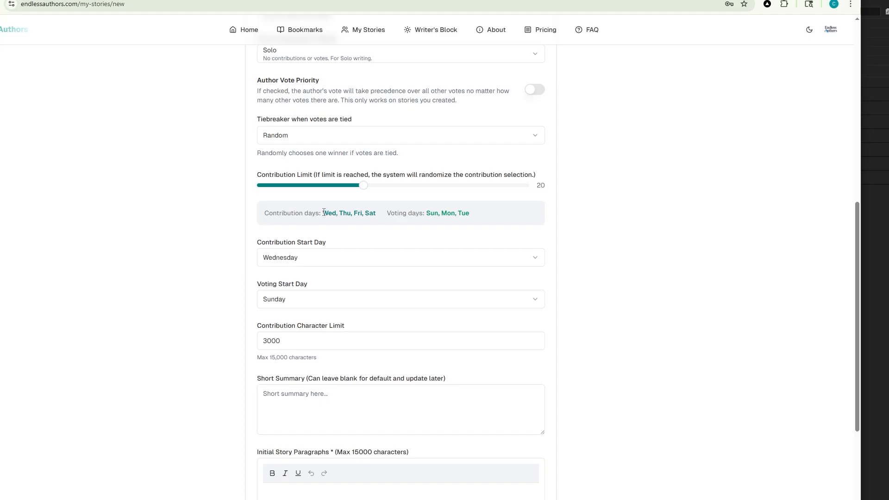
{"action": "left_click_drag", "start_coordinate": [478, 217], "coordinate": [318, 216]}
{"action": "left_click", "coordinate": [409, 236]}
{"action": "left_click", "coordinate": [402, 256]}
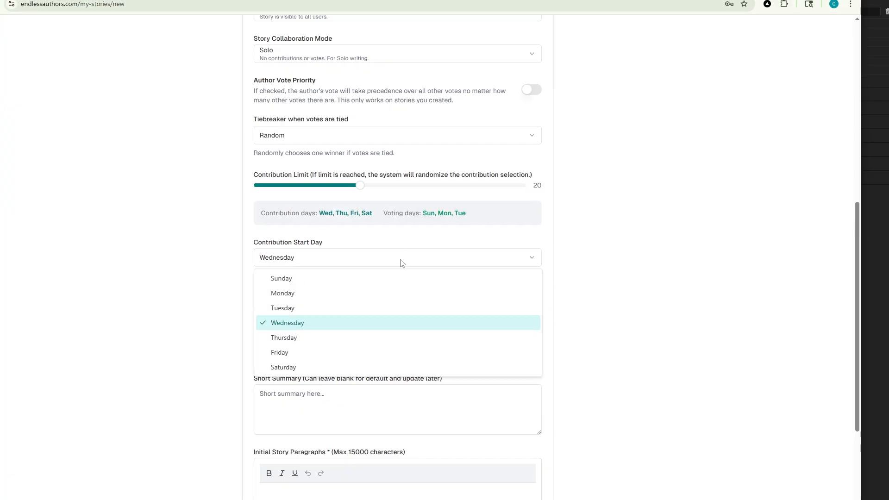
{"action": "left_click", "coordinate": [386, 260]}
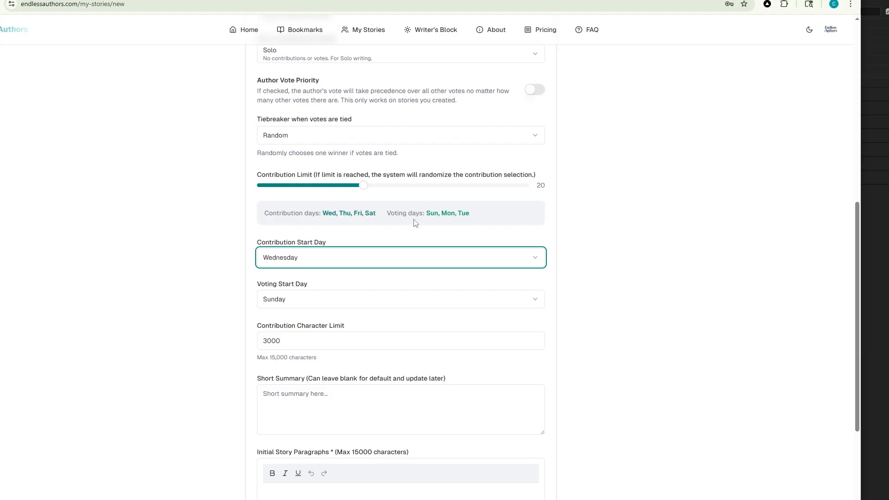
Step: Examine the contribution character limit, short summary and initial story paragraphs fields, including the paragraph character count
{"action": "scroll", "coordinate": [547, 232], "scroll_direction": "down", "scroll_amount": 3}
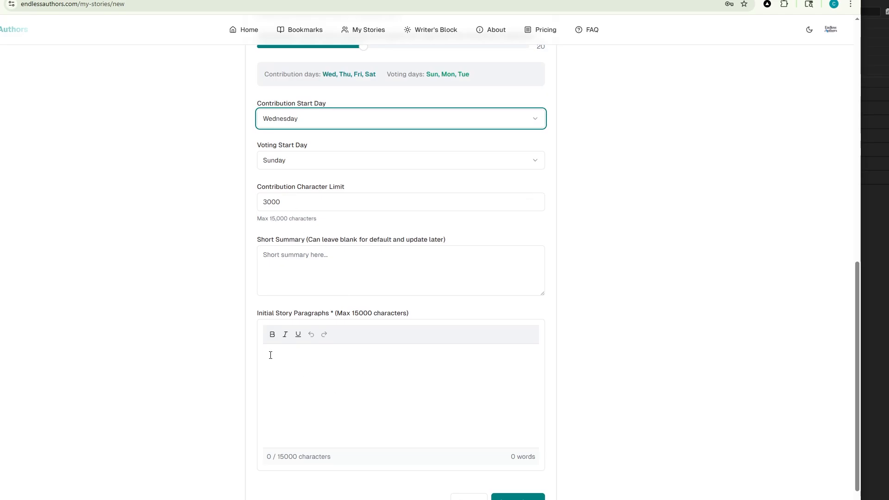
{"action": "left_click_drag", "start_coordinate": [269, 217], "coordinate": [291, 218]}
{"action": "left_click", "coordinate": [384, 215]}
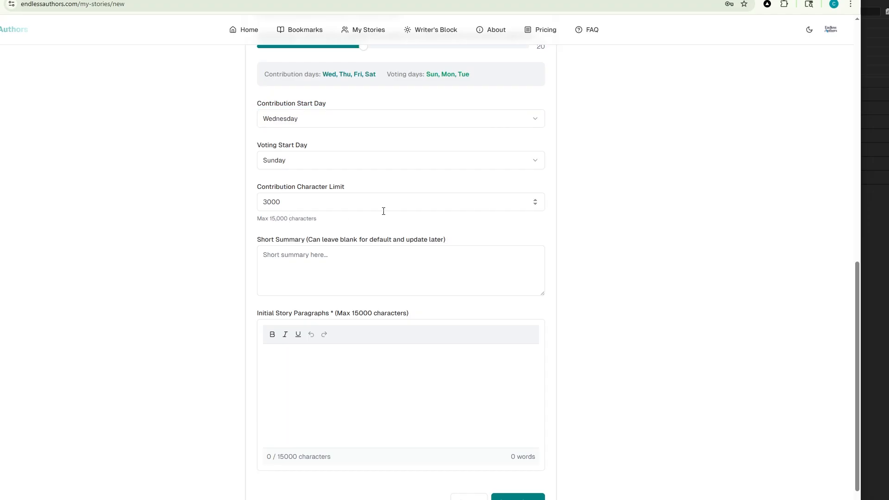
{"action": "left_click", "coordinate": [310, 266]}
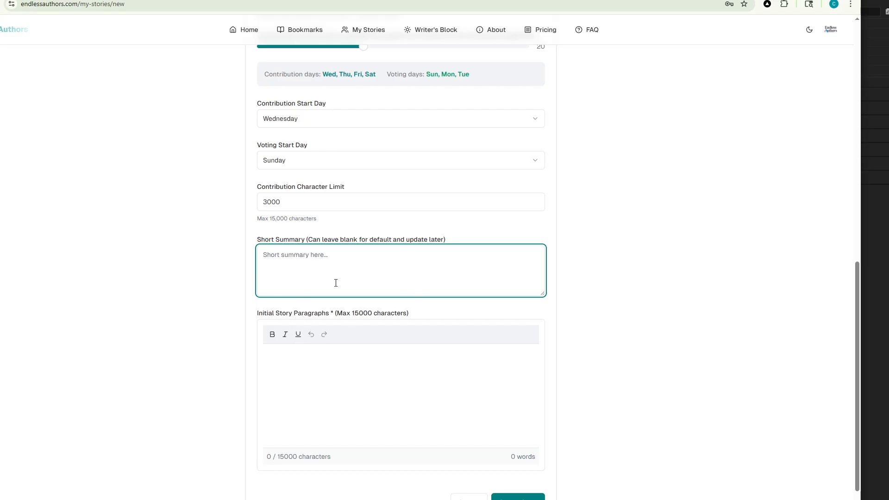
{"action": "scroll", "coordinate": [297, 319], "scroll_direction": "down", "scroll_amount": 2}
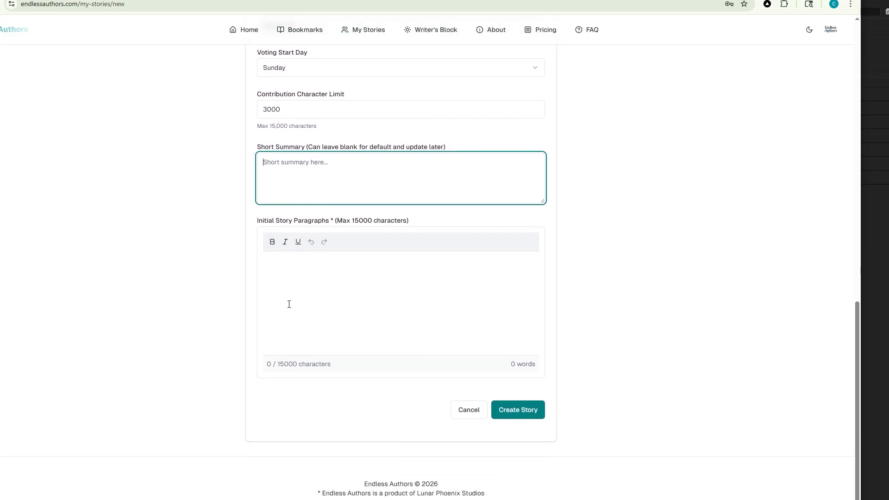
{"action": "left_click", "coordinate": [275, 262]}
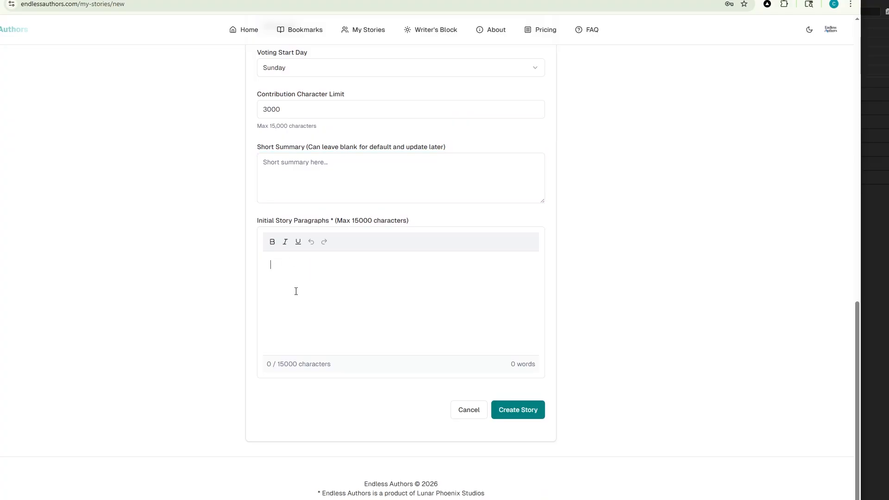
{"action": "left_click_drag", "start_coordinate": [279, 367], "coordinate": [304, 367]}
{"action": "left_click", "coordinate": [416, 320]}
{"action": "scroll", "coordinate": [597, 336], "scroll_direction": "up", "scroll_amount": 13}
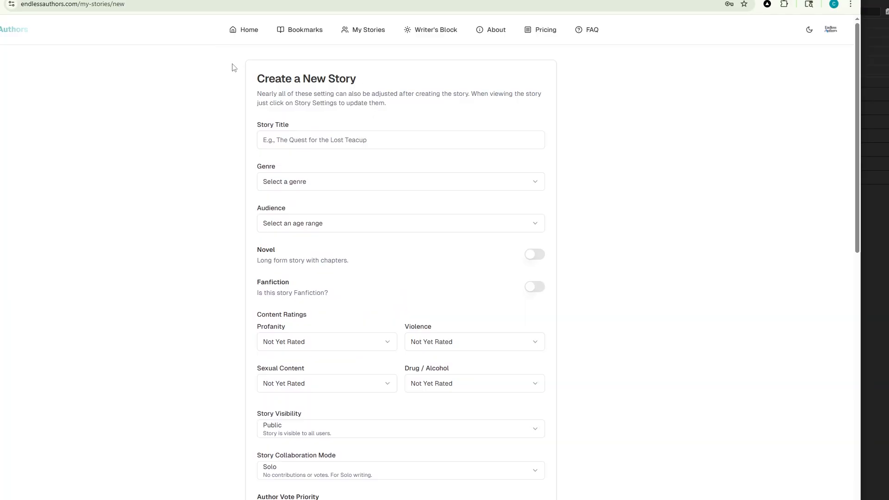